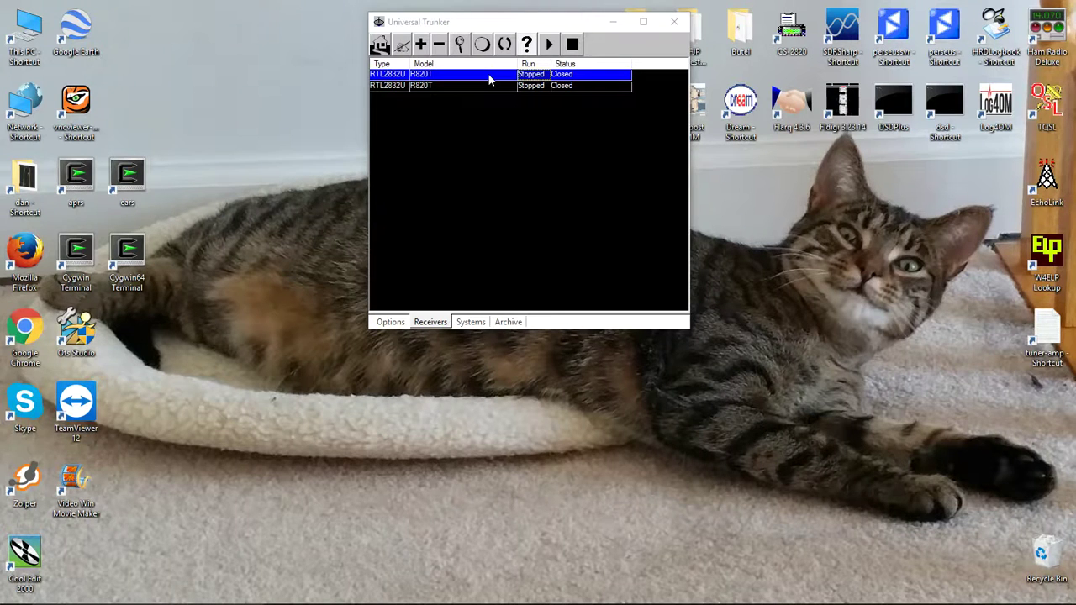
# Step: Open the VCO settings of the first R820T receiver, keep its role as Signal, and start that receiver
pyautogui.doubleClick(489, 78)
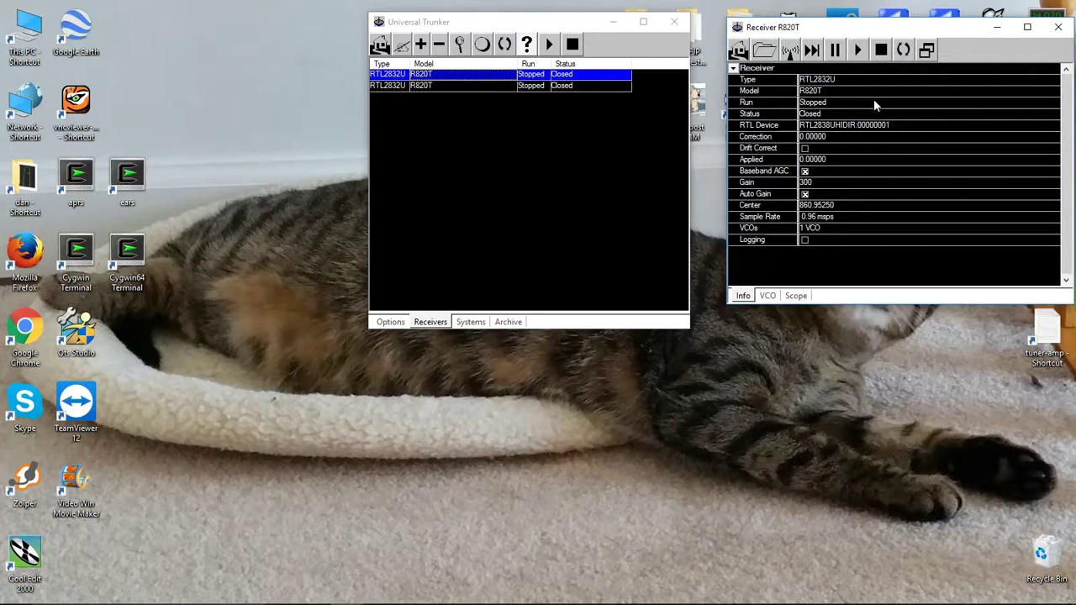
pyautogui.click(767, 296)
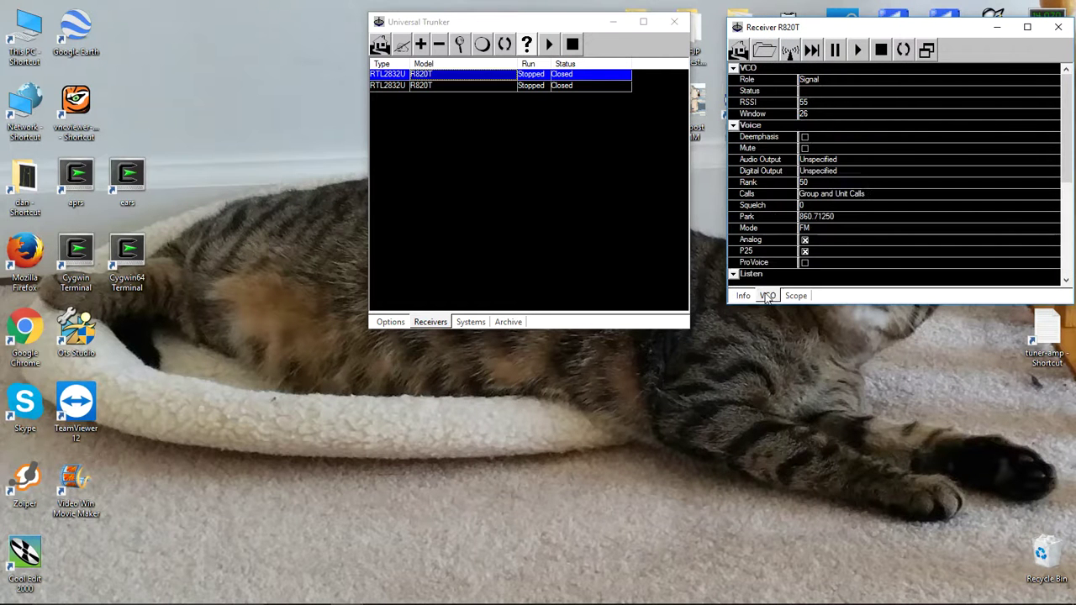
pyautogui.click(835, 80)
pyautogui.click(835, 81)
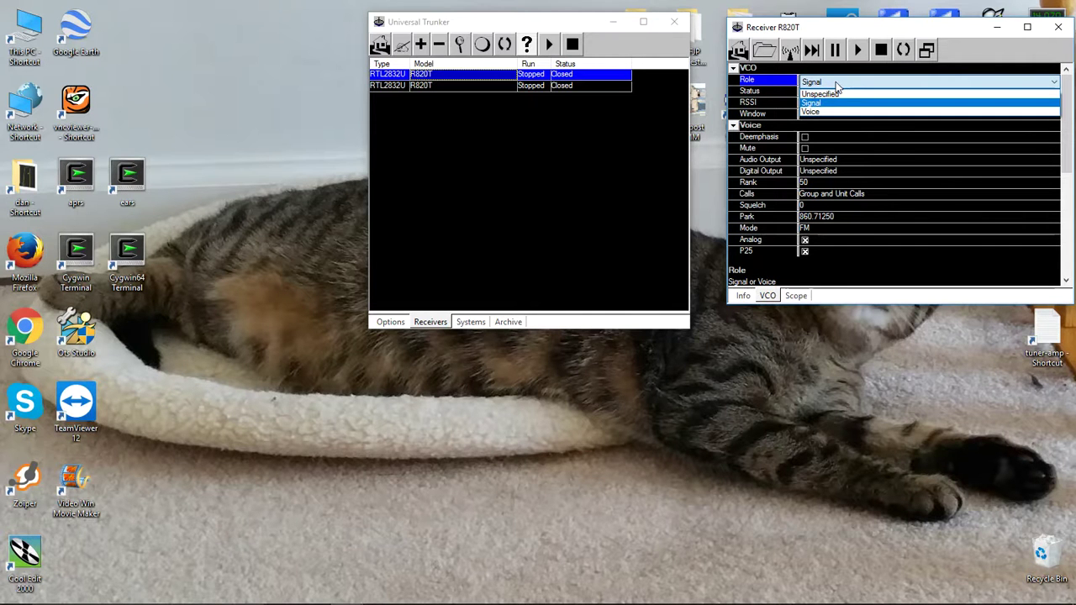
pyautogui.click(837, 84)
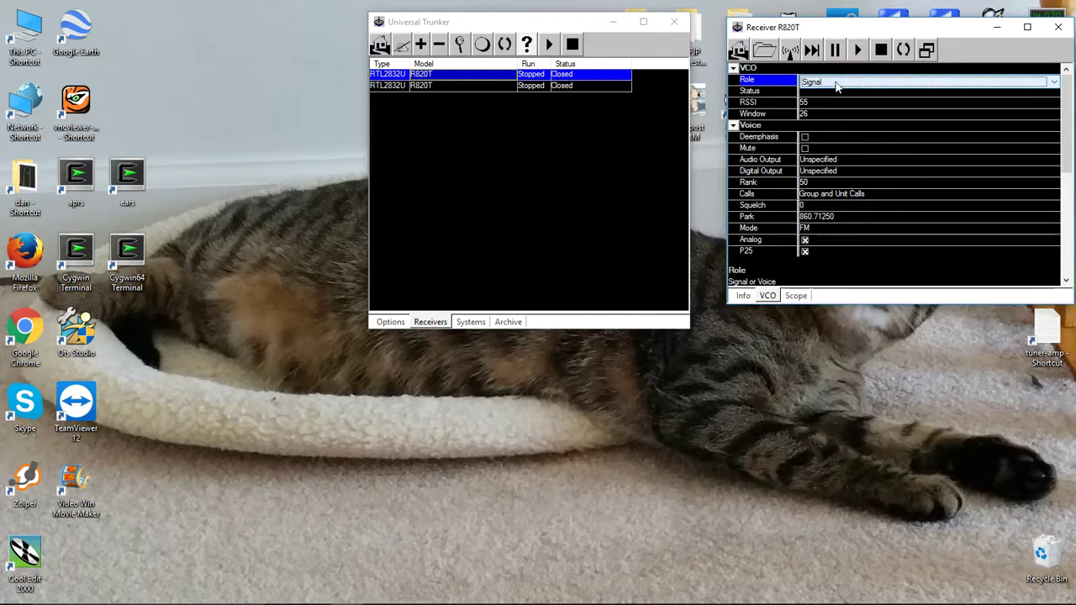
pyautogui.click(548, 45)
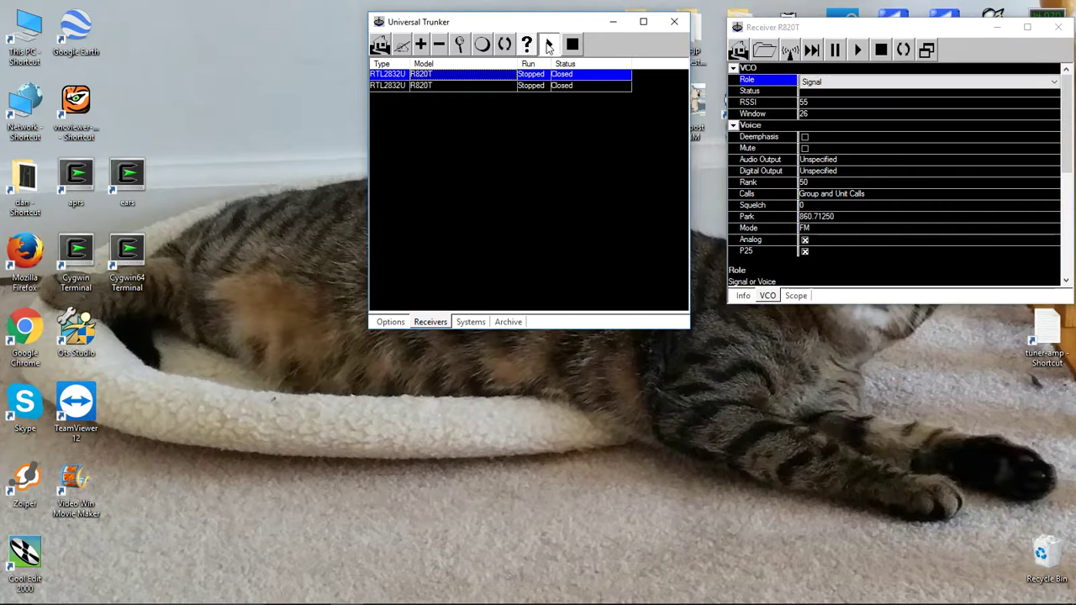
pyautogui.click(548, 45)
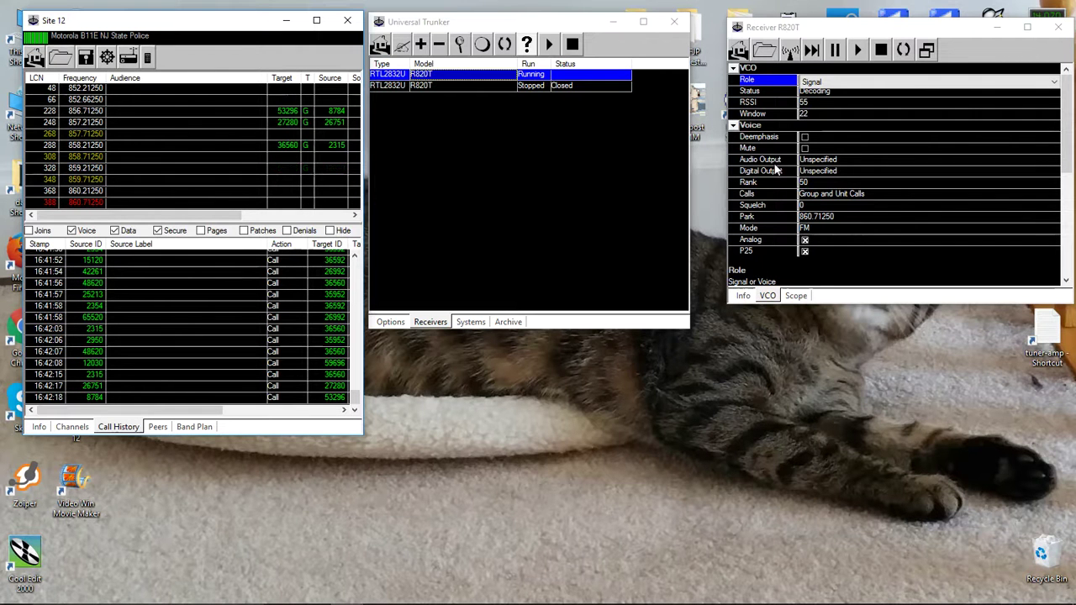
# Step: Set the first receiver's audio output to Microsoft Sound Mapper and restart the receiver to hear the control channel
pyautogui.click(841, 160)
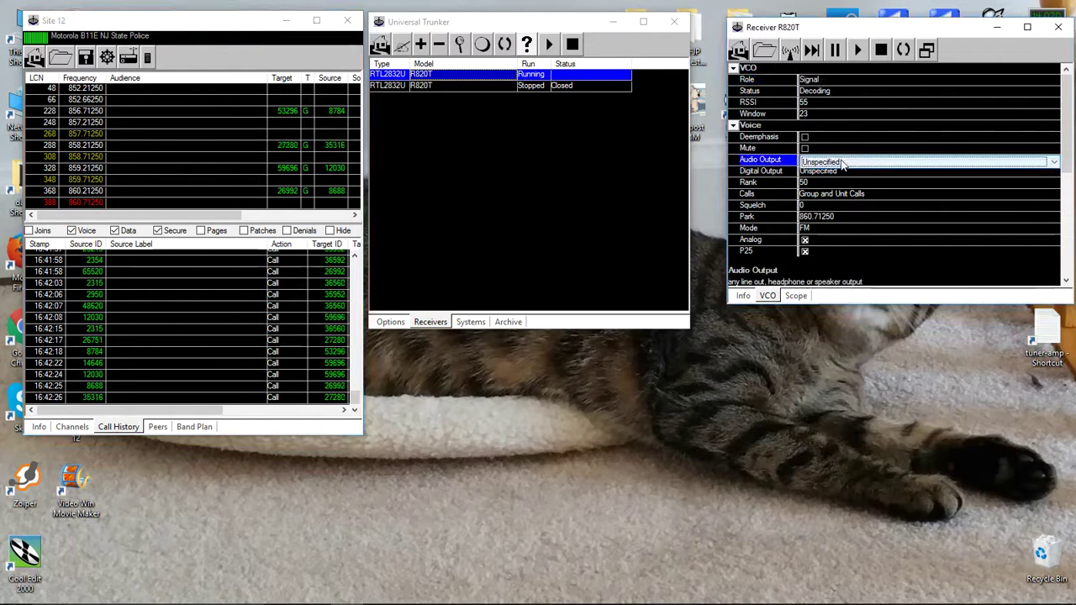
pyautogui.click(841, 160)
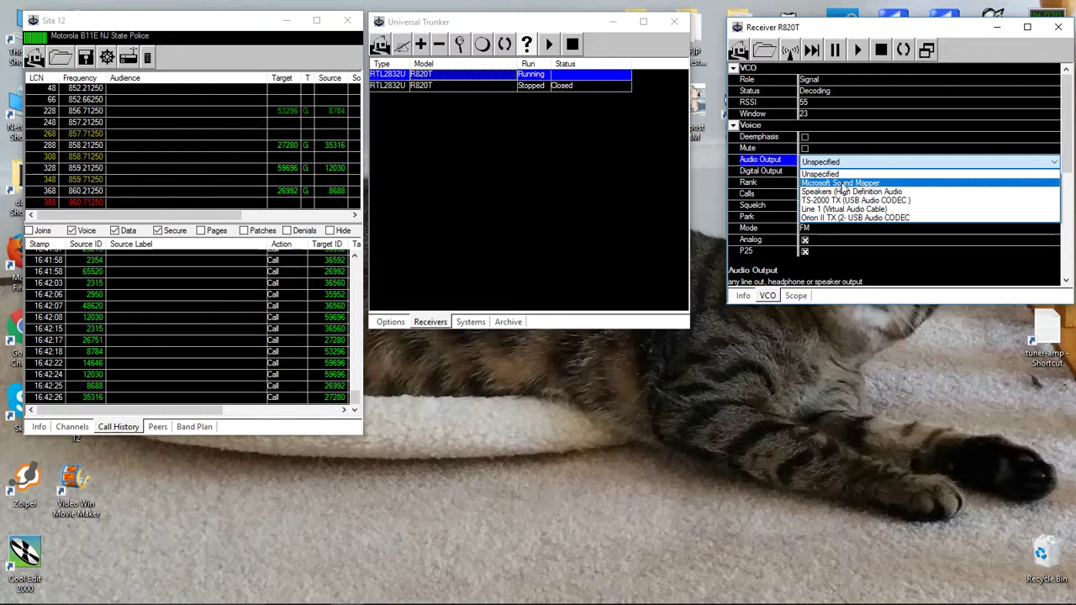
pyautogui.click(842, 184)
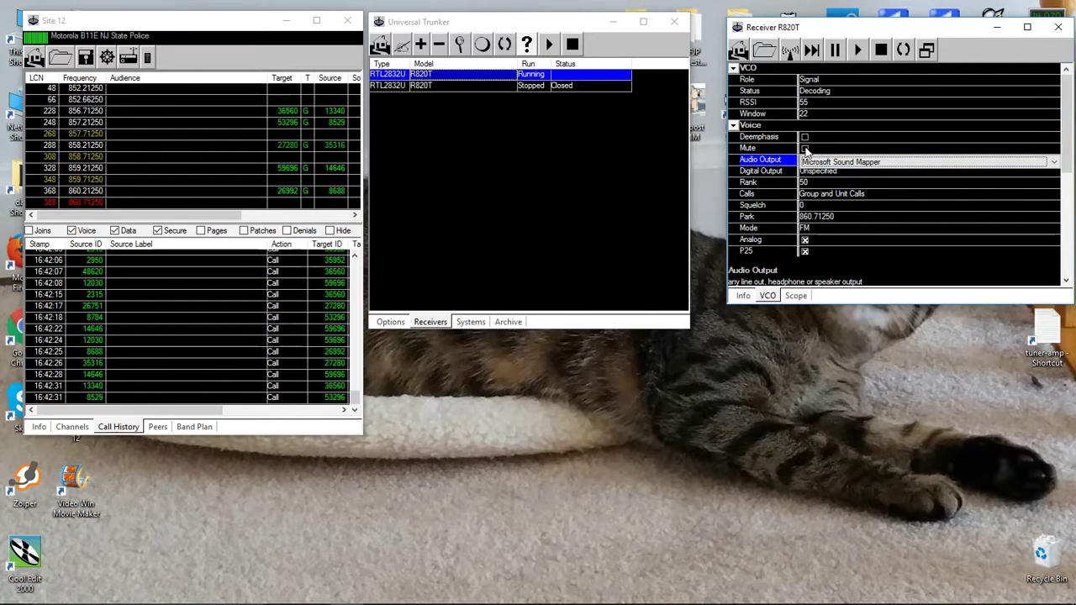
pyautogui.click(573, 43)
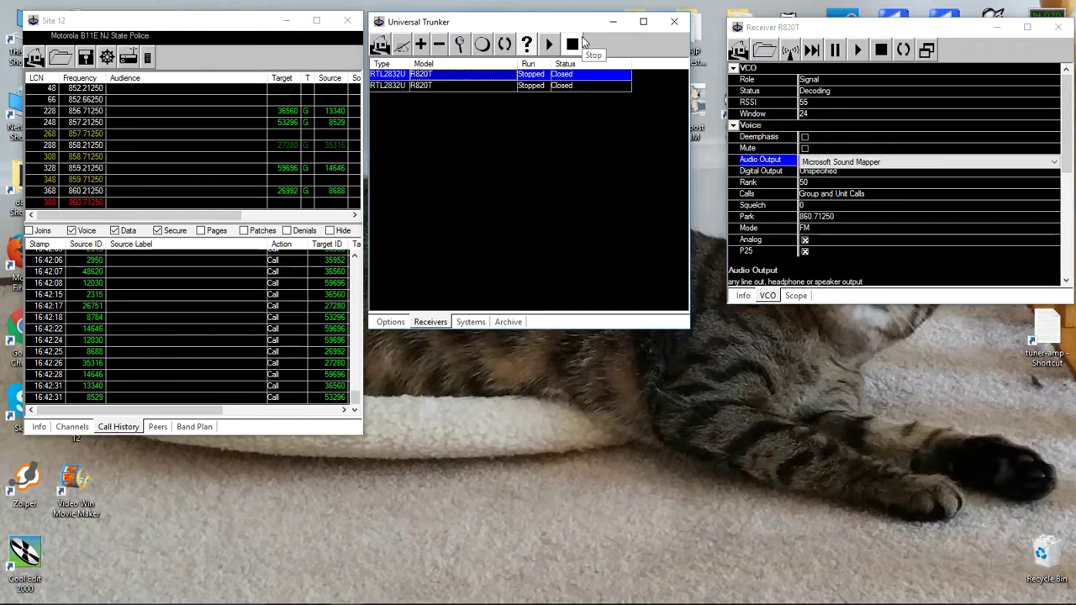
pyautogui.click(551, 45)
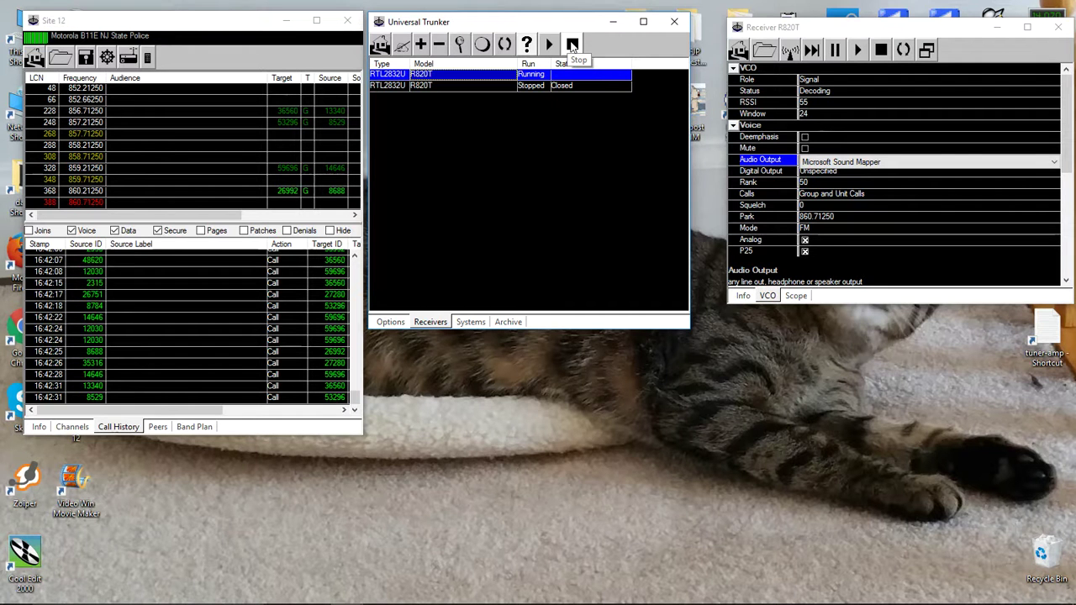
# Step: Stop the first receiver, set its audio output back to Unspecified and start it again
pyautogui.click(572, 44)
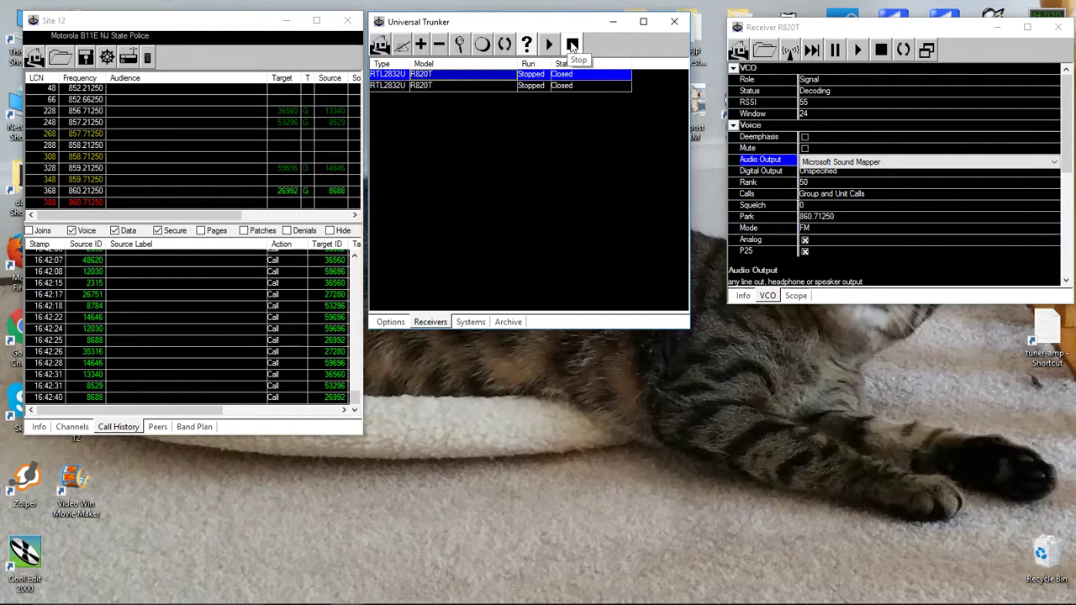
pyautogui.click(841, 162)
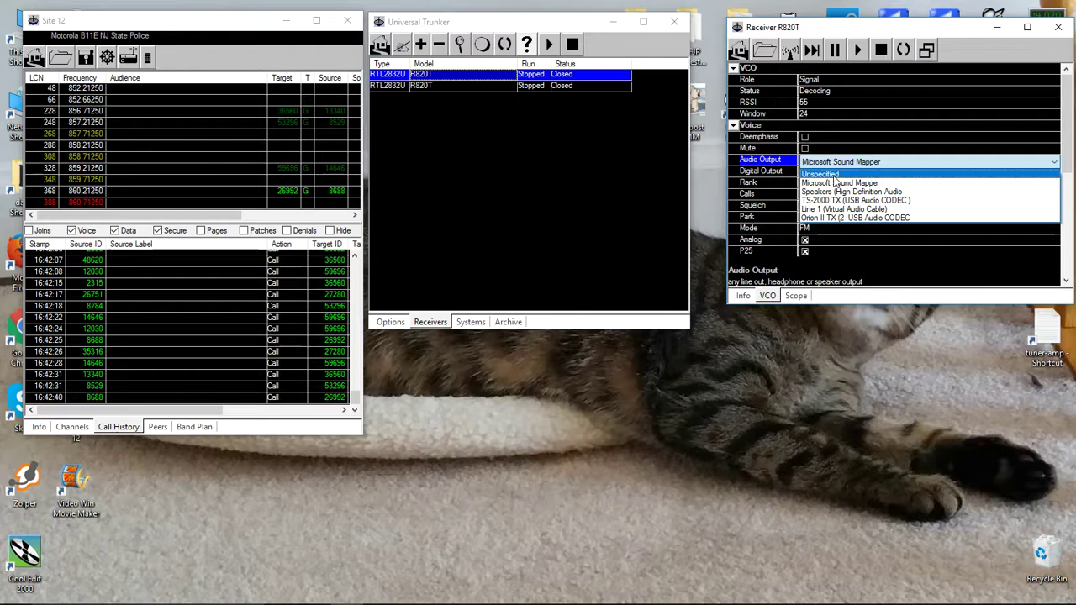
pyautogui.click(835, 175)
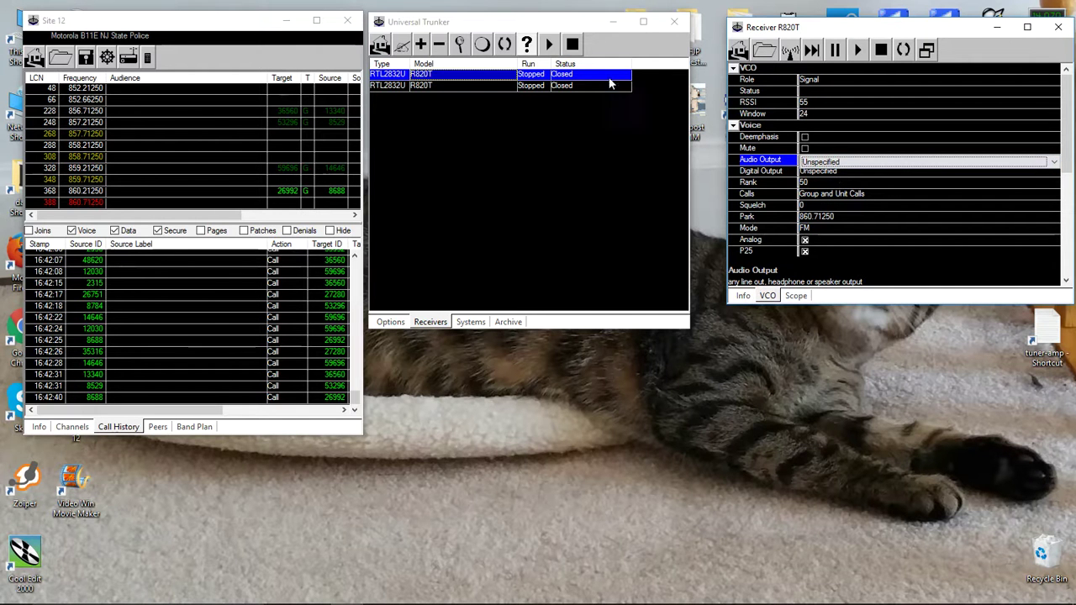
pyautogui.click(549, 44)
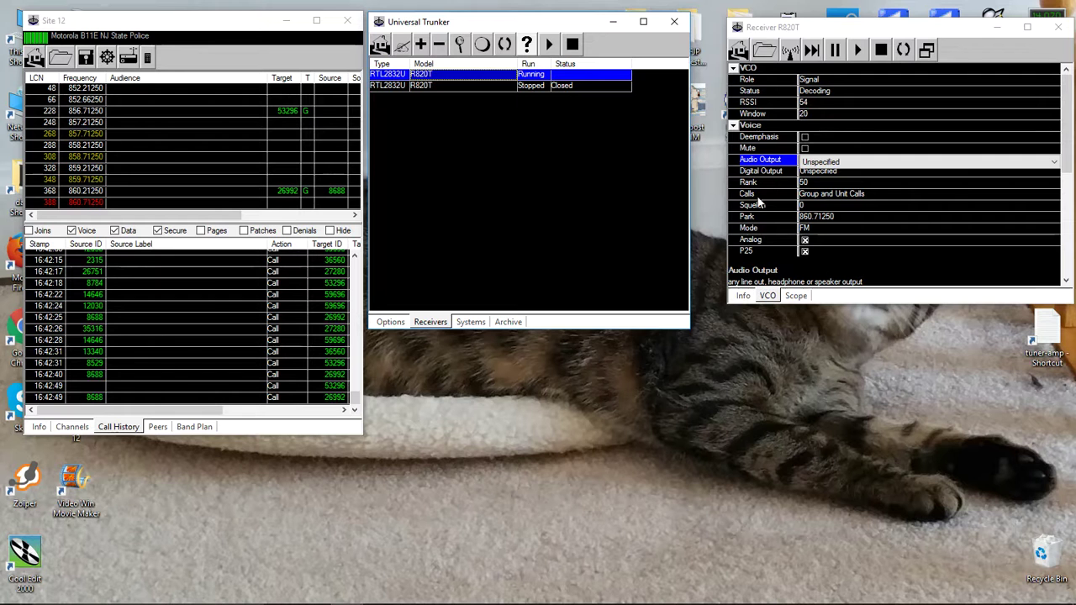
# Step: View the first receiver's signal scope and examine the Listen and Signal groups in its VCO settings
pyautogui.click(796, 296)
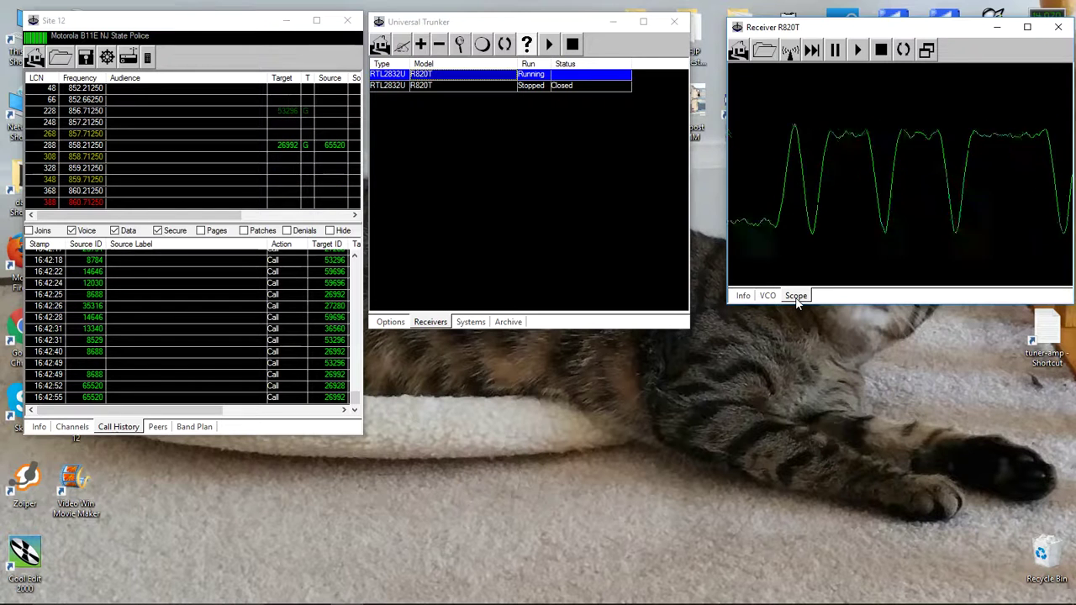
pyautogui.click(767, 296)
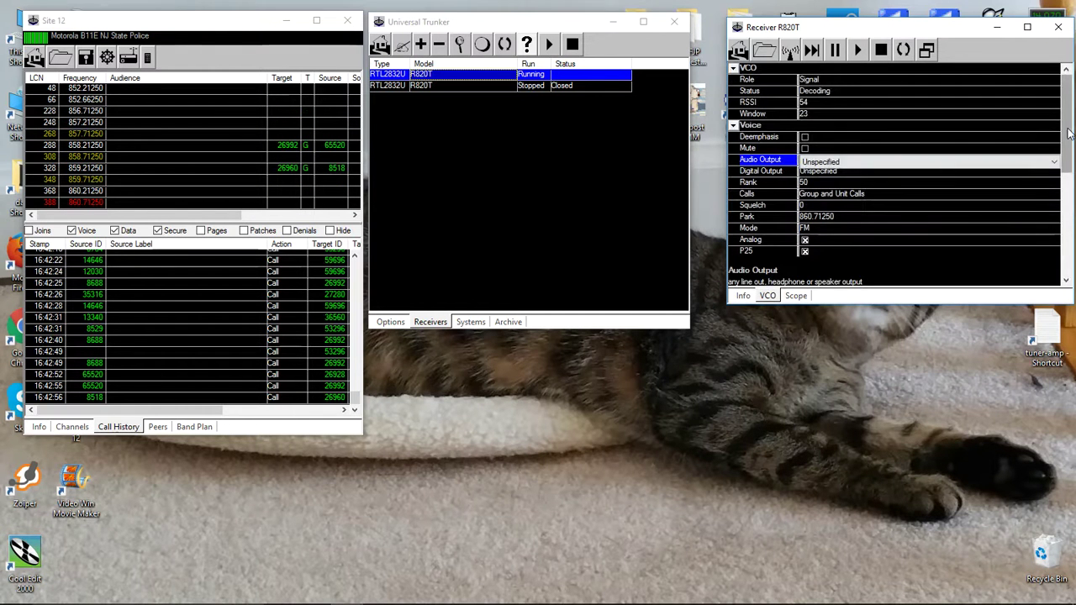
pyautogui.moveTo(1069, 133); pyautogui.dragTo(1073, 267)
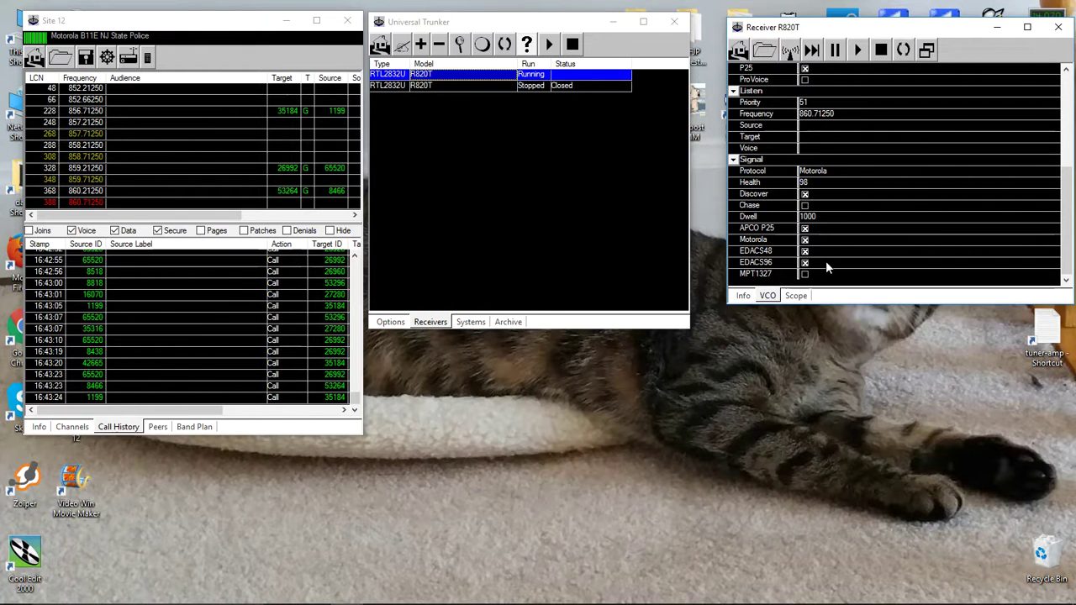
# Step: Start the second R820T receiver and open its VCO settings at the Listen and Signal groups
pyautogui.click(514, 85)
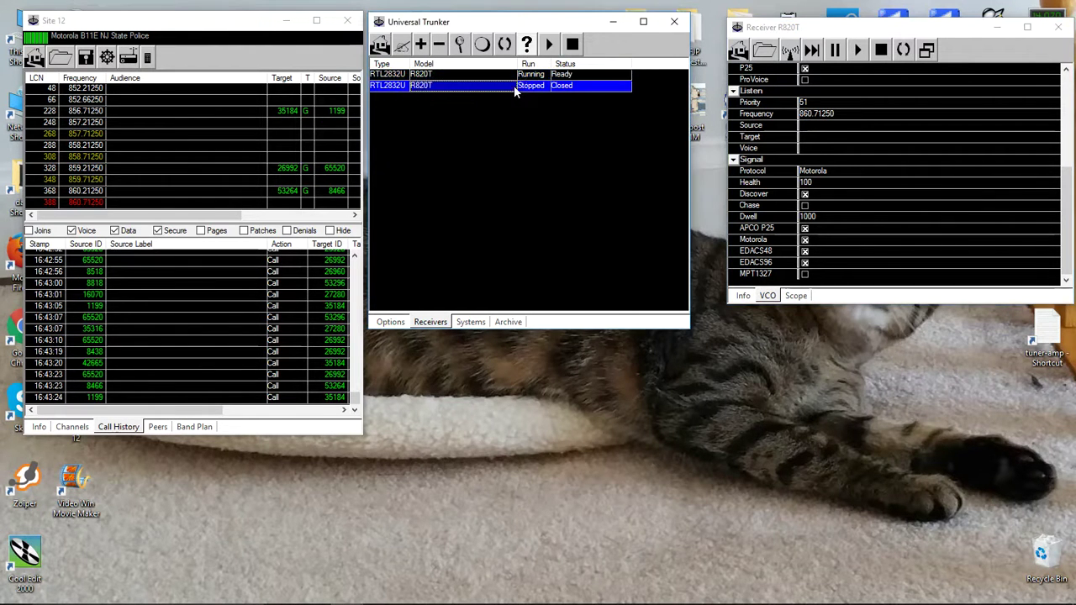
pyautogui.click(550, 44)
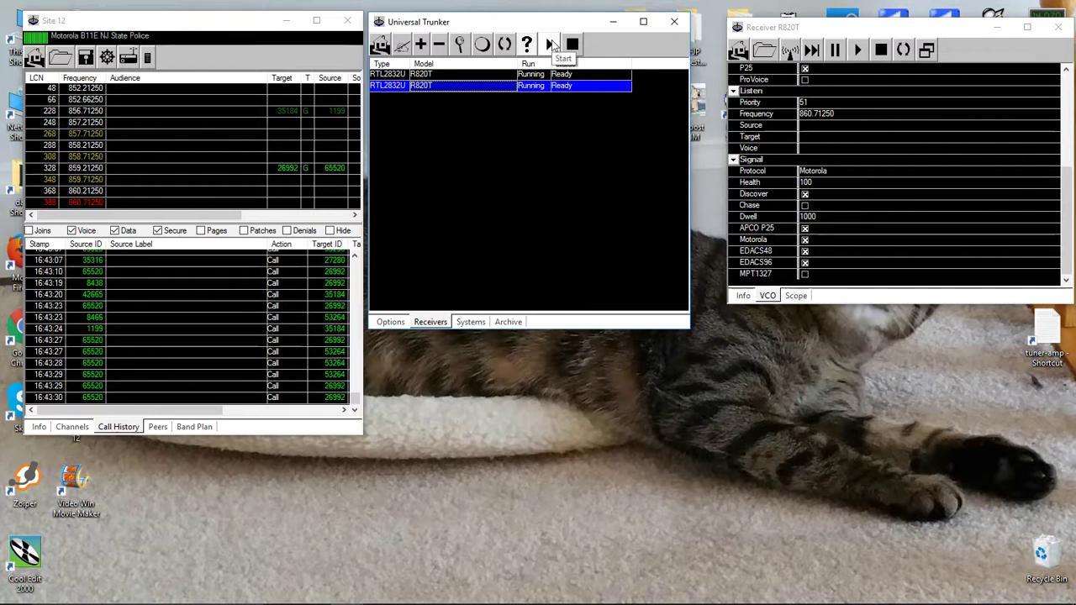
pyautogui.doubleClick(503, 86)
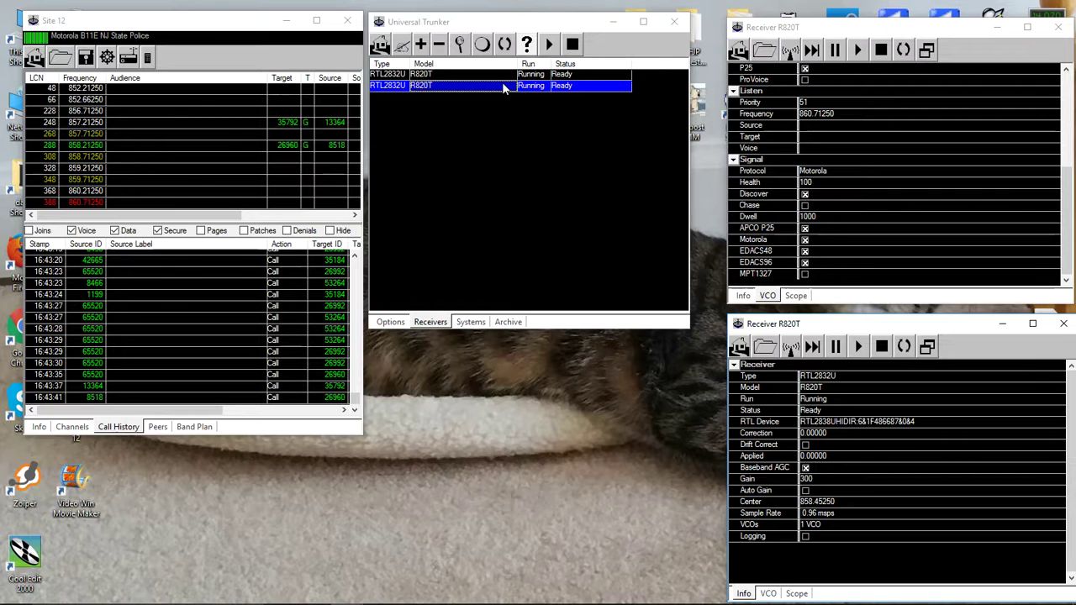
pyautogui.click(768, 593)
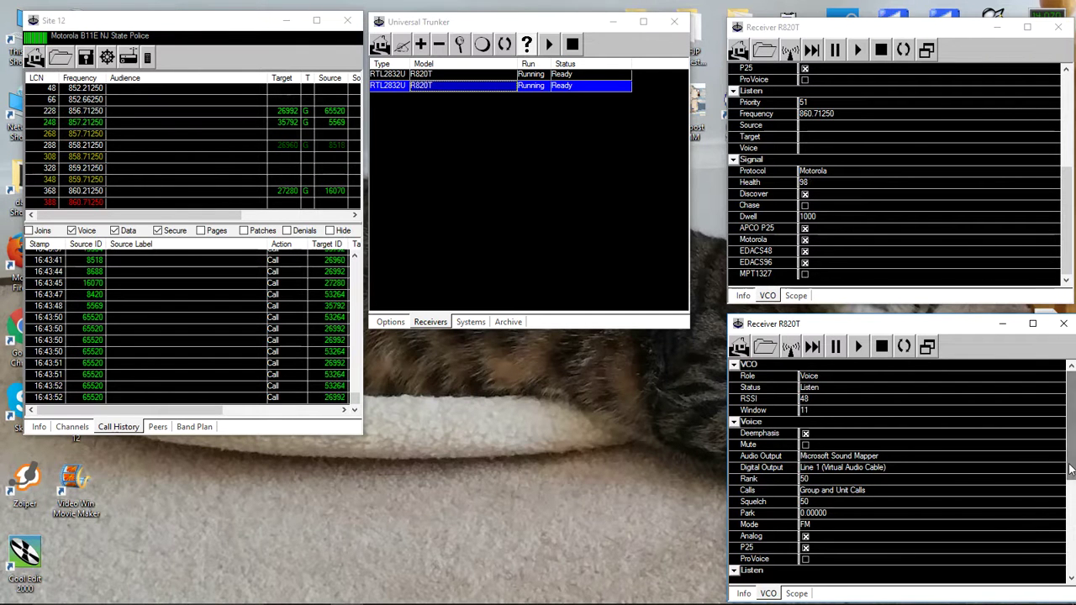
pyautogui.moveTo(1070, 469); pyautogui.dragTo(1072, 556)
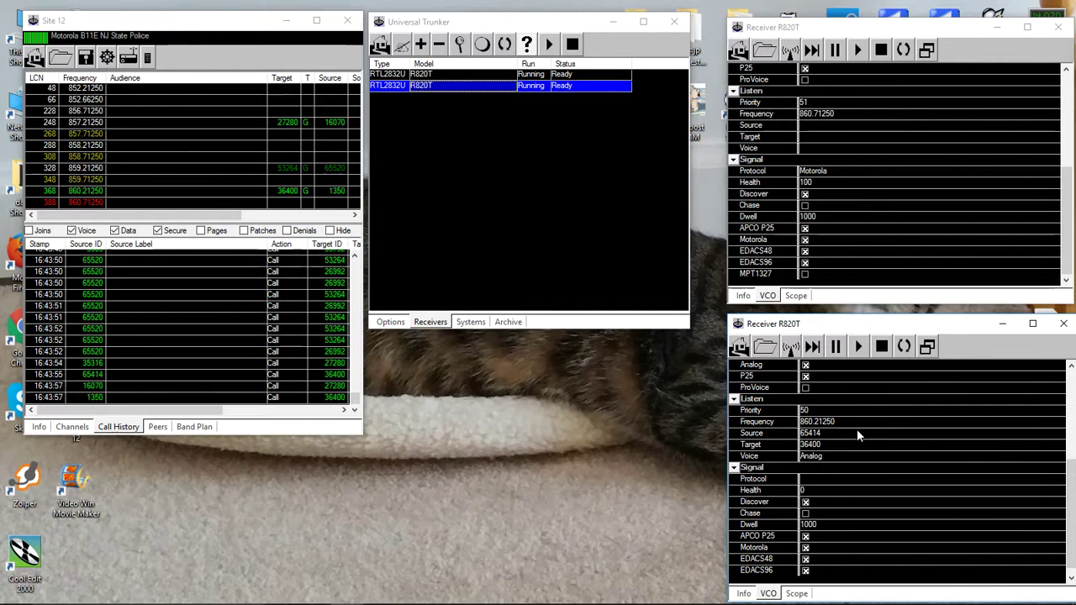
# Step: Stop the second receiver and review its Voice role, audio outputs, and Listen and Signal settings
pyautogui.click(881, 353)
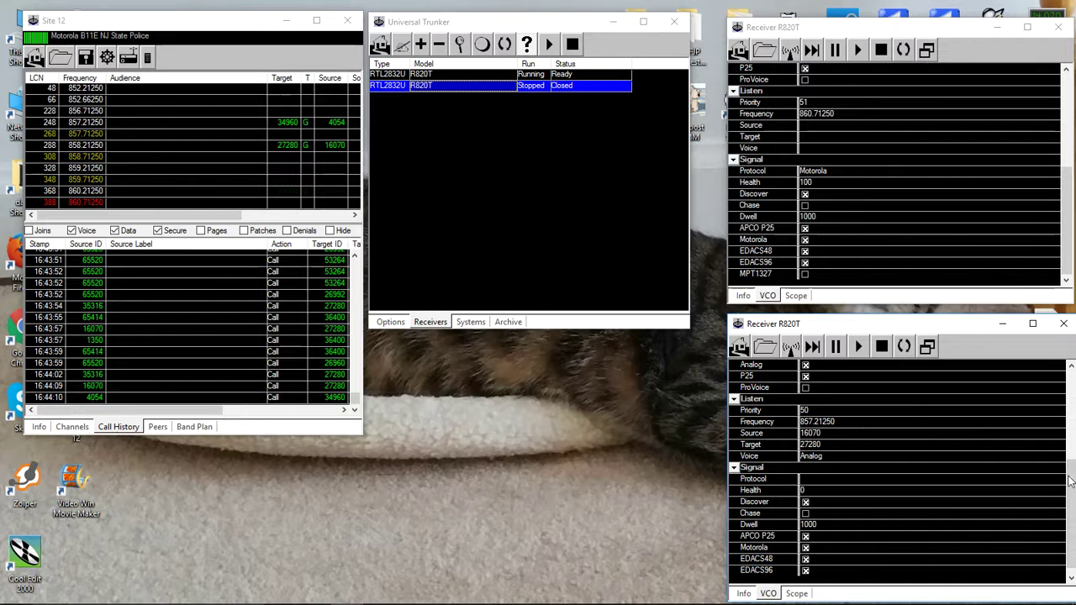
pyautogui.moveTo(1066, 481); pyautogui.dragTo(1055, 379)
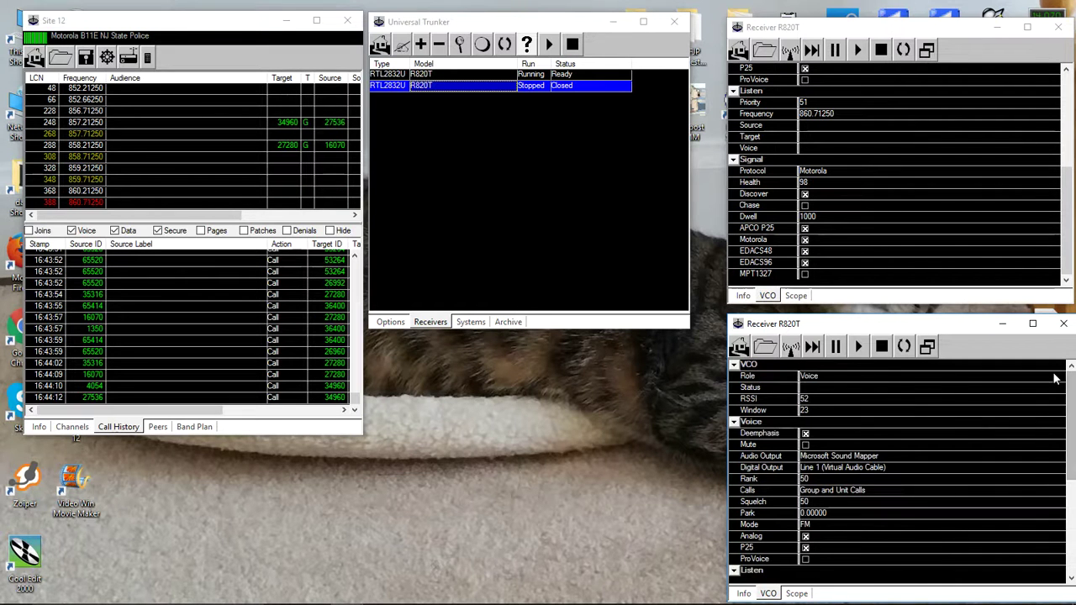
pyautogui.click(910, 380)
pyautogui.click(909, 382)
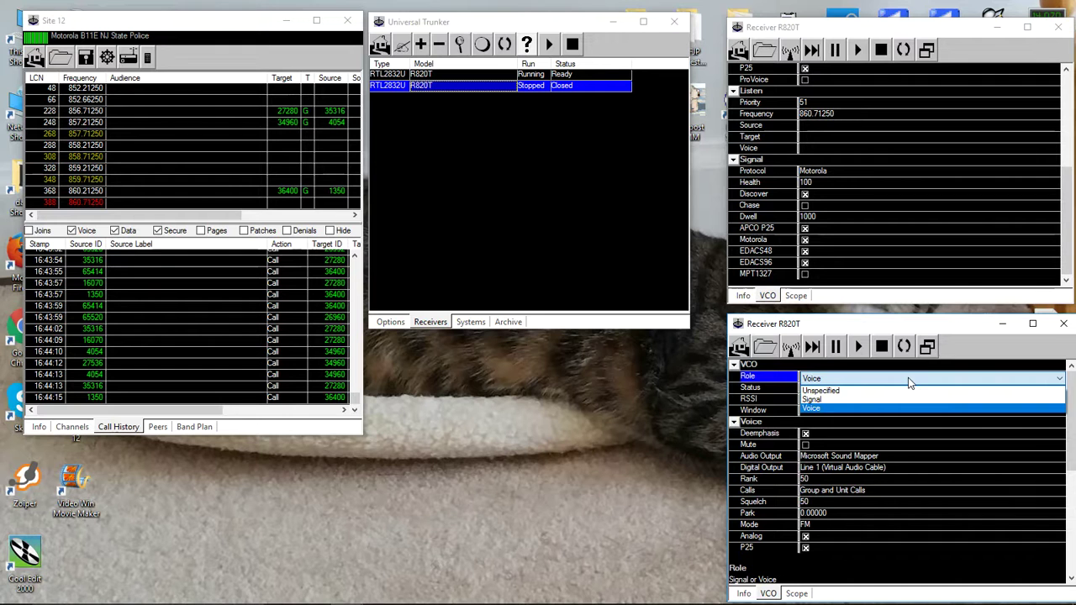
pyautogui.click(861, 383)
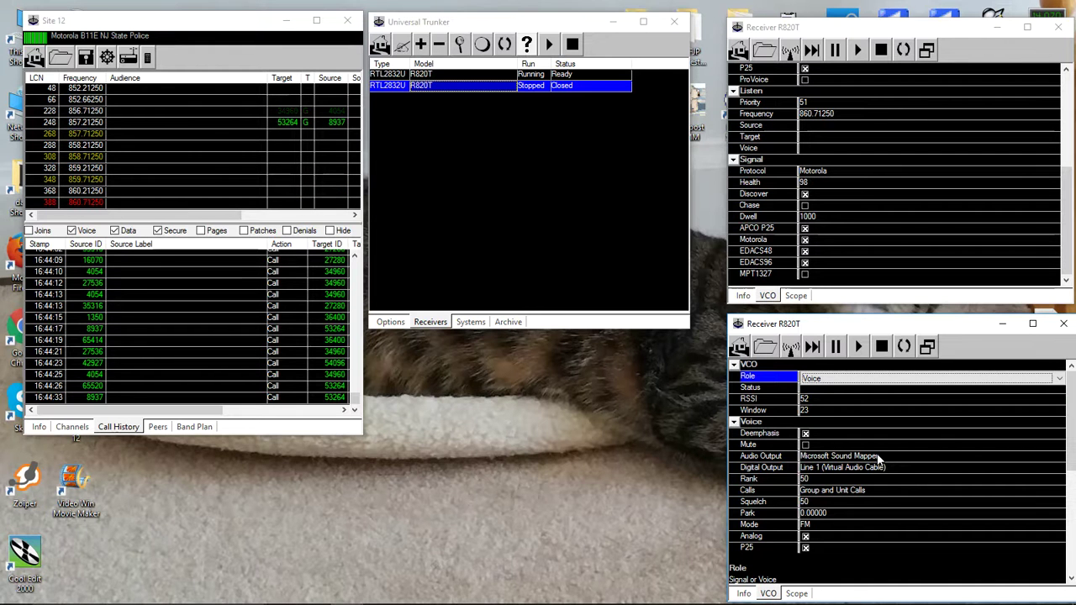
pyautogui.moveTo(1069, 437); pyautogui.dragTo(1064, 512)
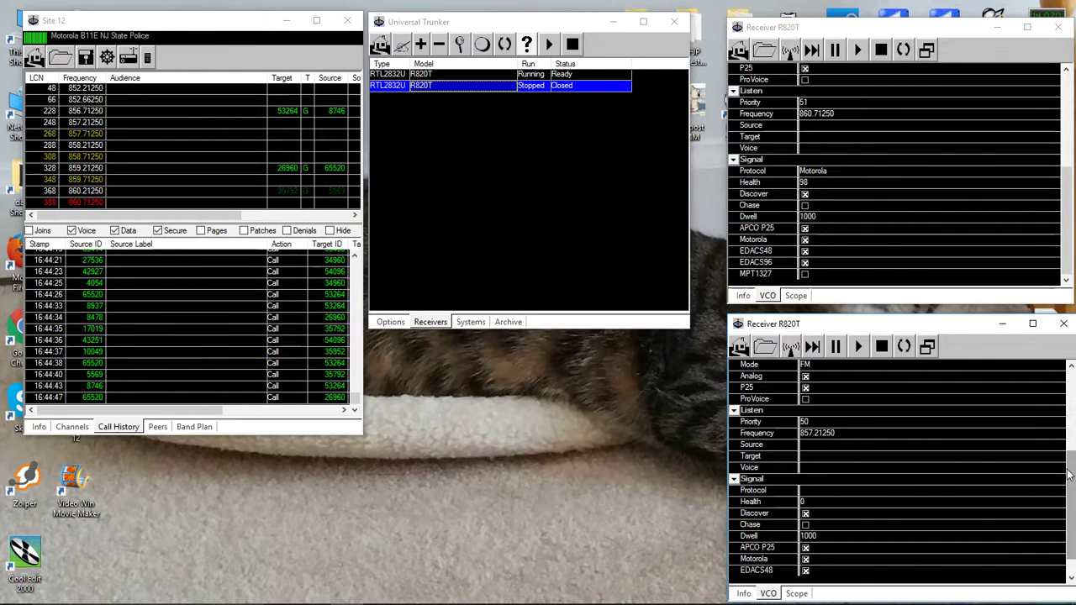
pyautogui.moveTo(1070, 476); pyautogui.dragTo(1069, 498)
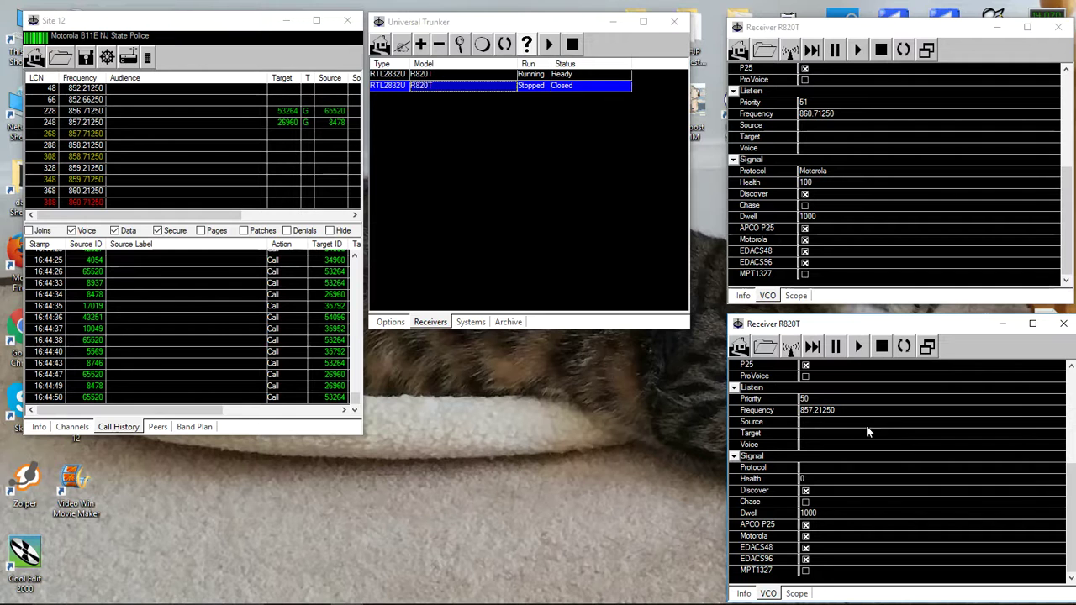
# Step: Start the second receiver to monitor voice calls briefly, and stop it again
pyautogui.click(550, 43)
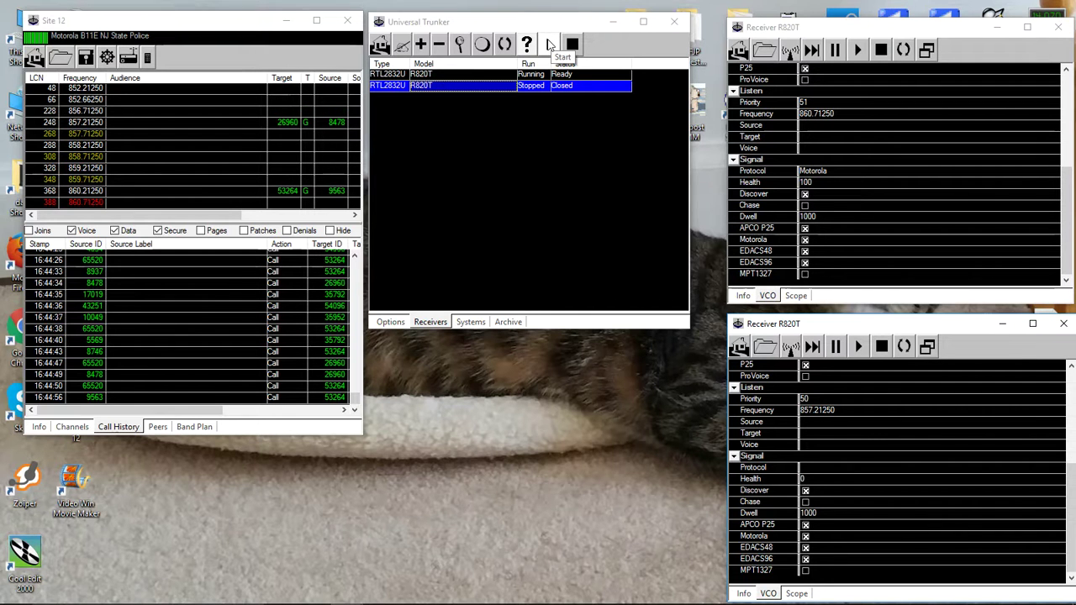
pyautogui.click(550, 44)
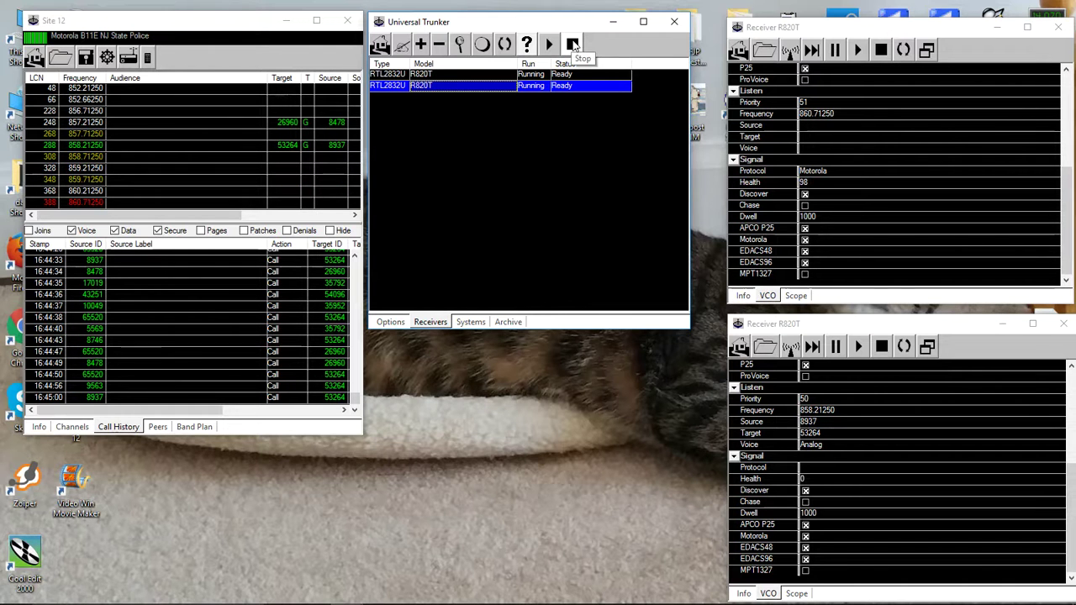
pyautogui.click(573, 44)
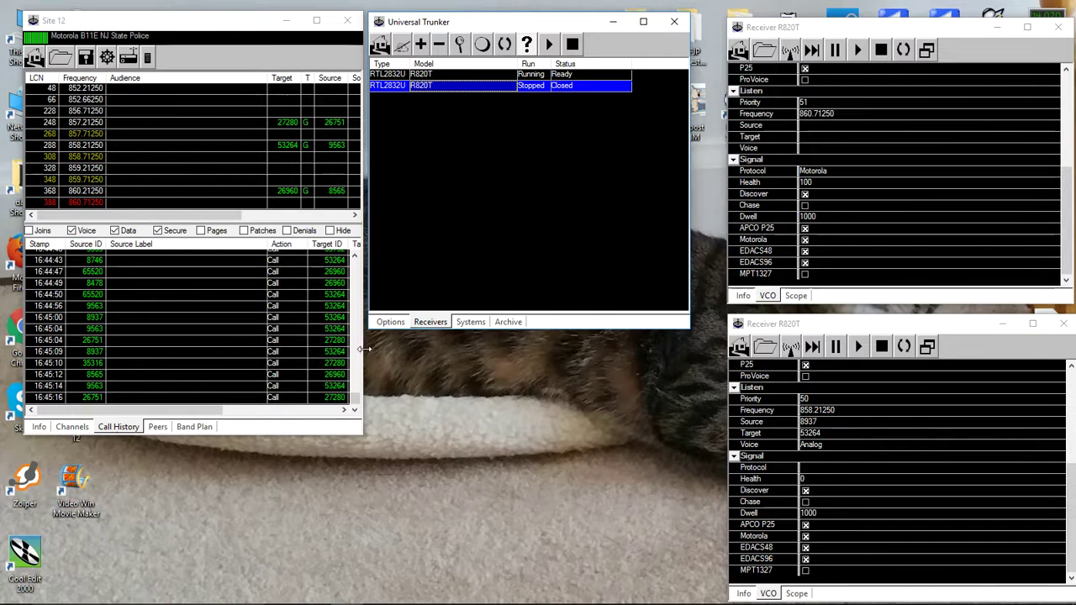
# Step: Widen the Site 12 window to examine the Source Label, Target Label and Svc columns, and narrow it again
pyautogui.moveTo(362, 346); pyautogui.dragTo(554, 343)
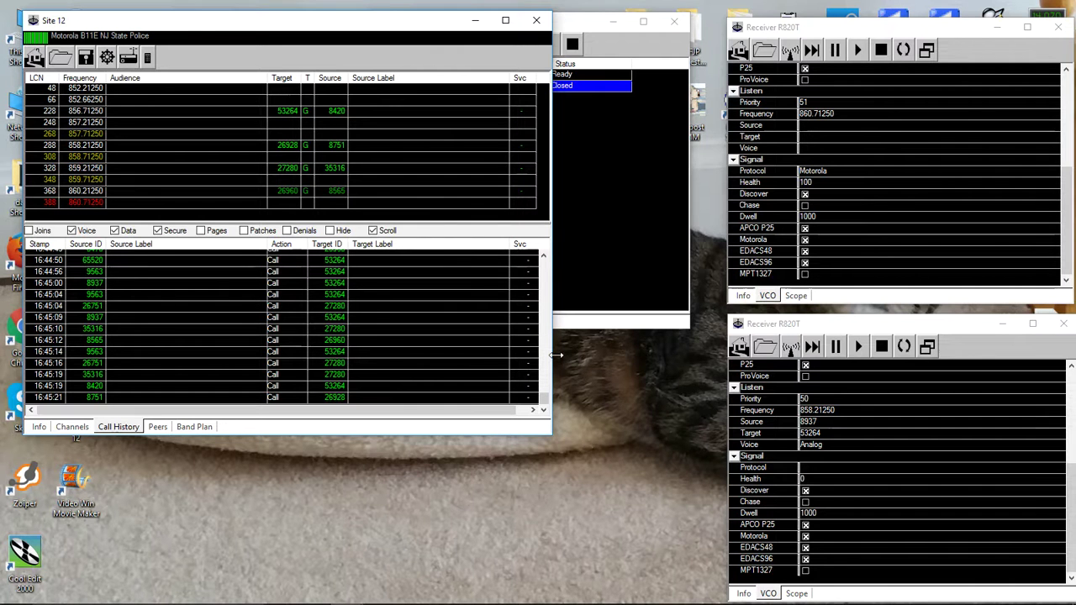
pyautogui.moveTo(556, 355); pyautogui.dragTo(594, 348)
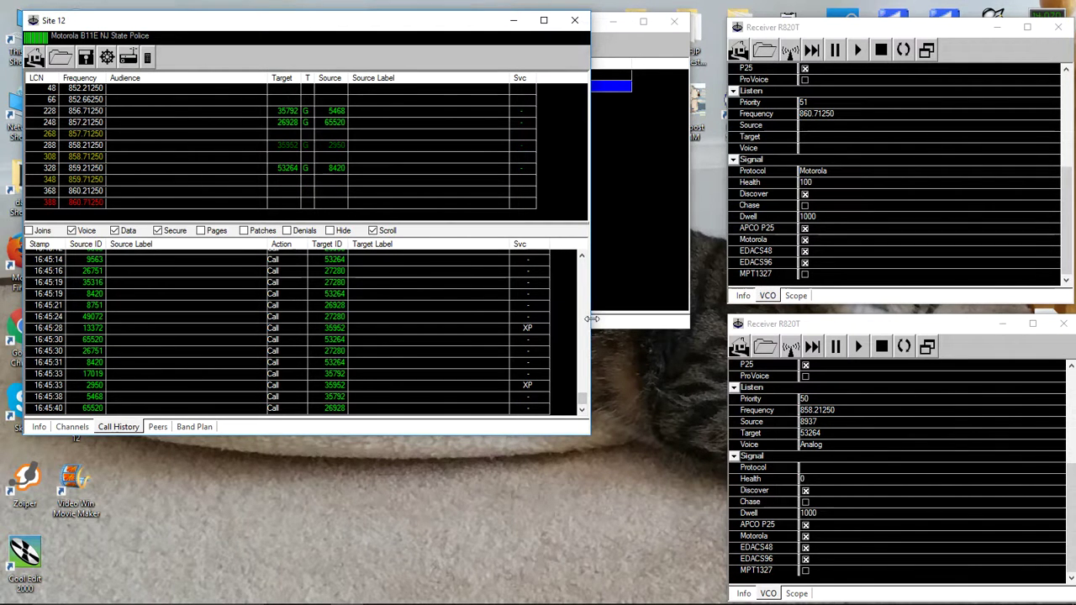
pyautogui.moveTo(589, 324); pyautogui.dragTo(360, 338)
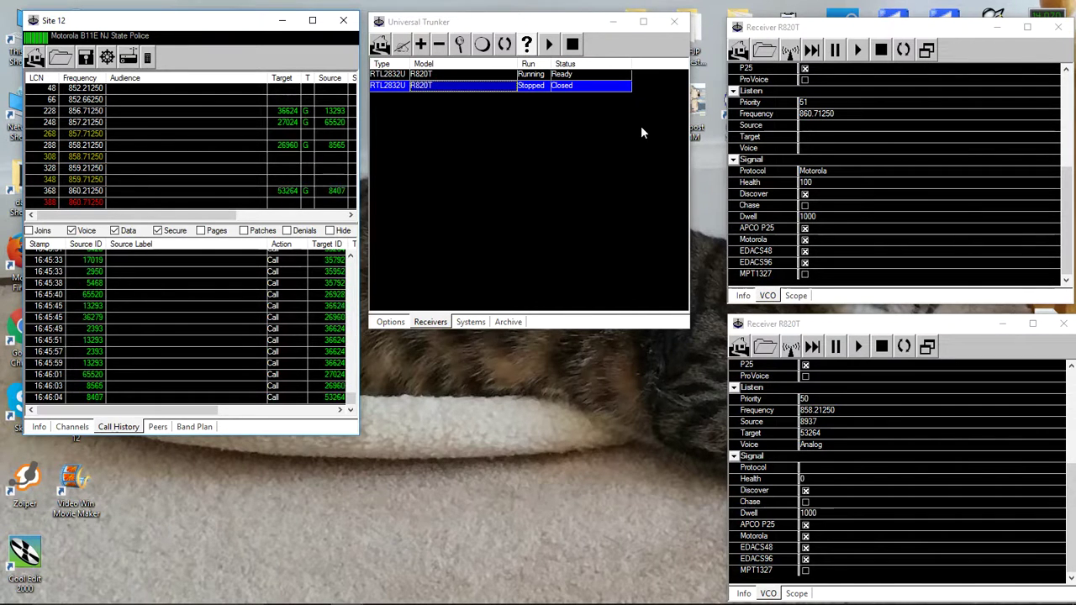
# Step: Start the second receiver again to follow voice calls
pyautogui.click(547, 46)
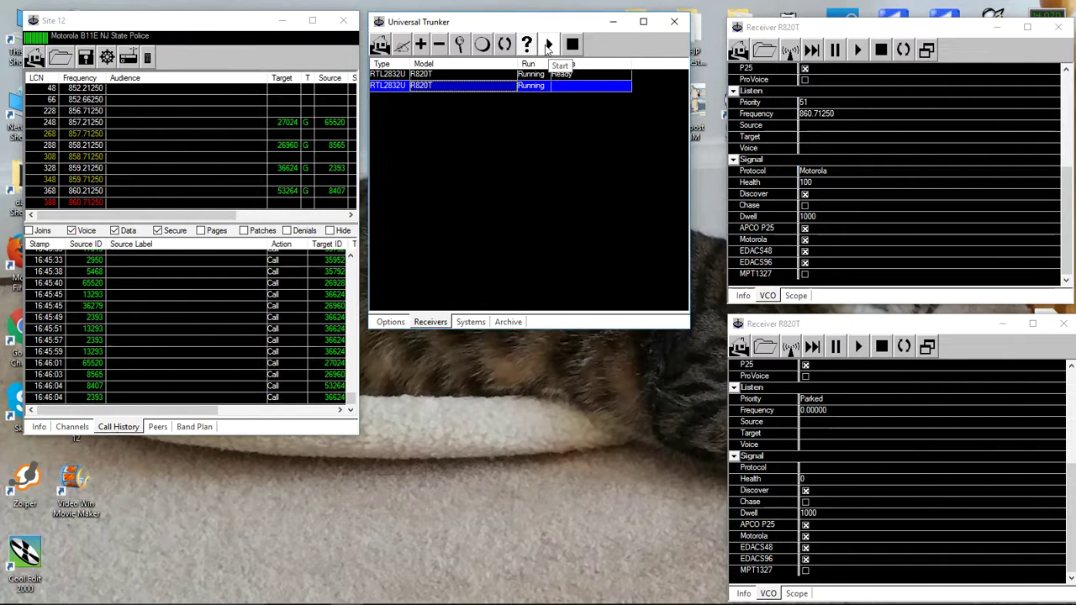